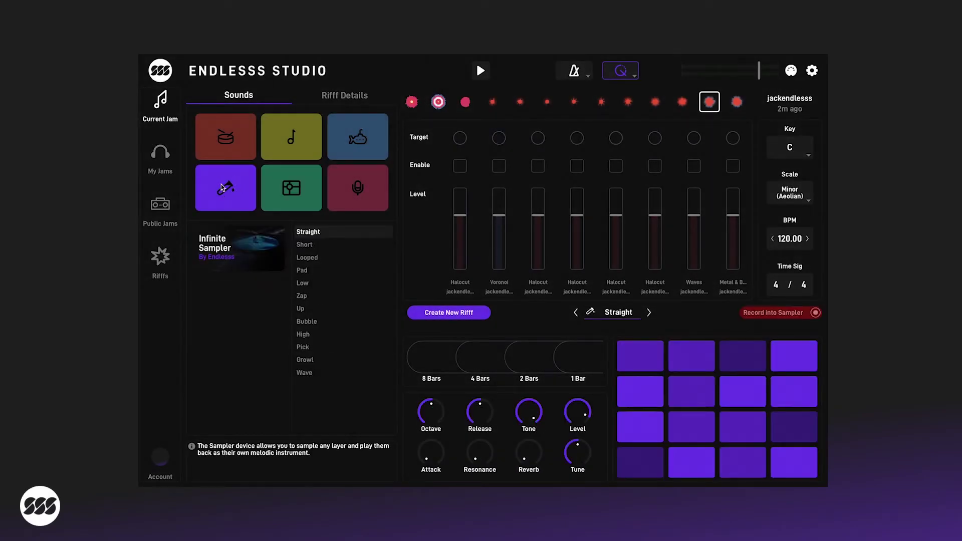
- Start the jam playing and leave the Audio In device selected
{"action": "left_click", "coordinate": [358, 191]}
{"action": "left_click", "coordinate": [250, 186]}
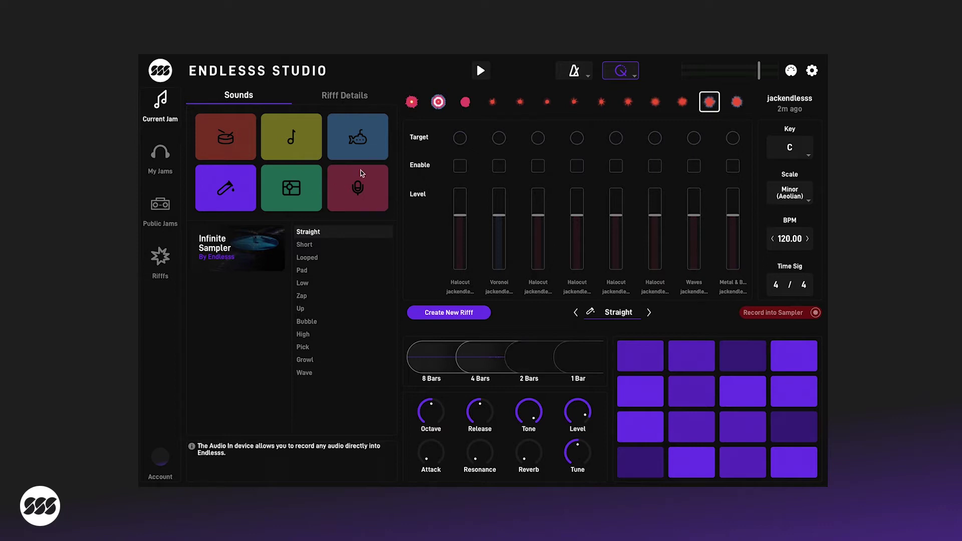
{"action": "left_click", "coordinate": [482, 73]}
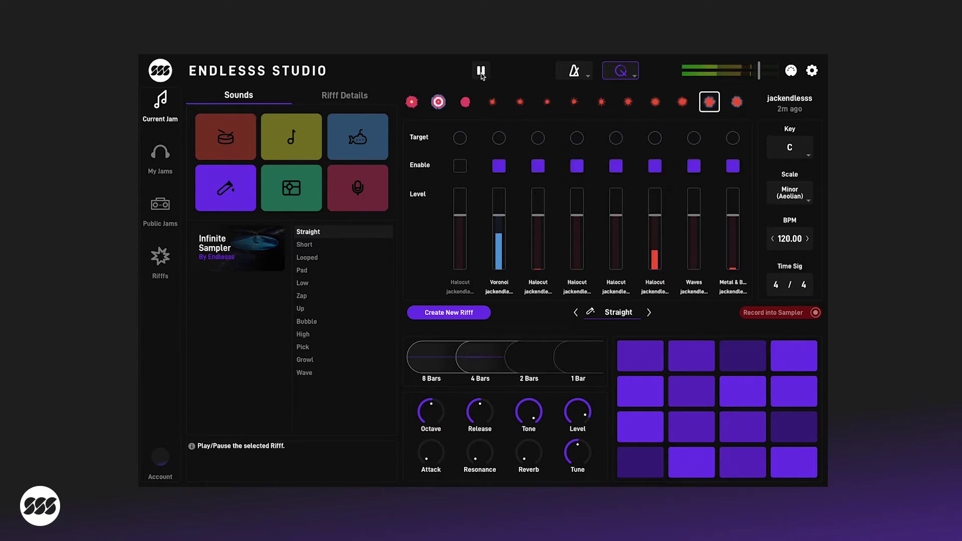
{"action": "left_click", "coordinate": [375, 191]}
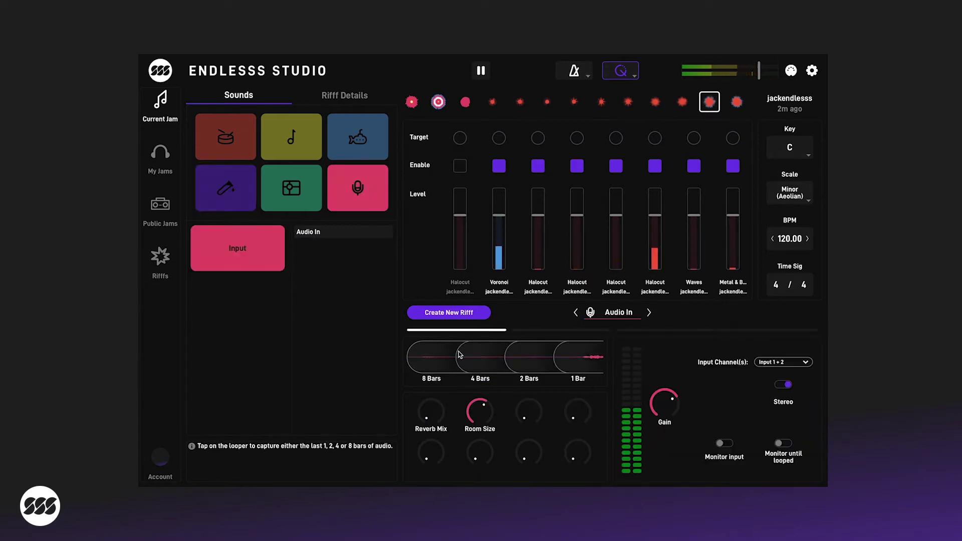
- Capture the last bar of Audio In vocal as a 1 Bar layer, then reselect Infinite Sampler
{"action": "left_click", "coordinate": [579, 372]}
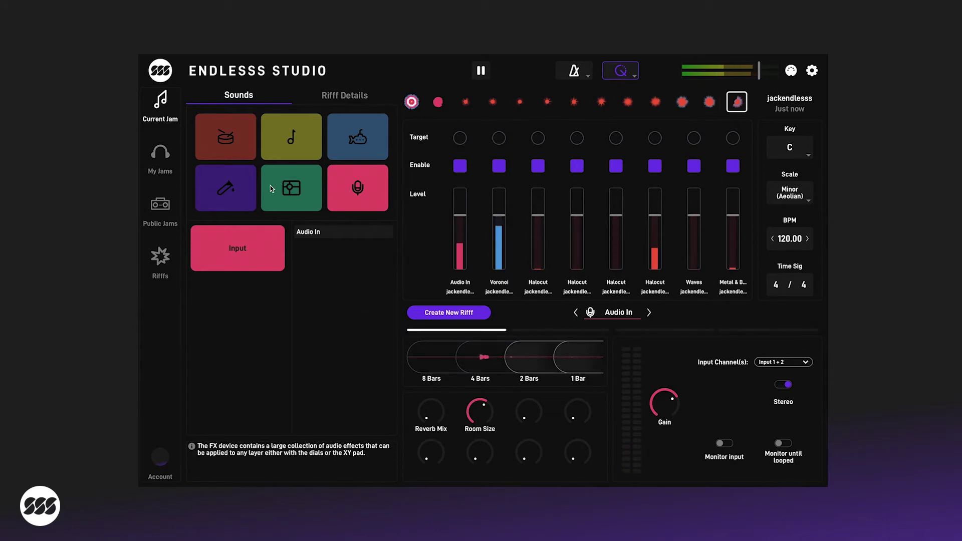
{"action": "left_click", "coordinate": [233, 191]}
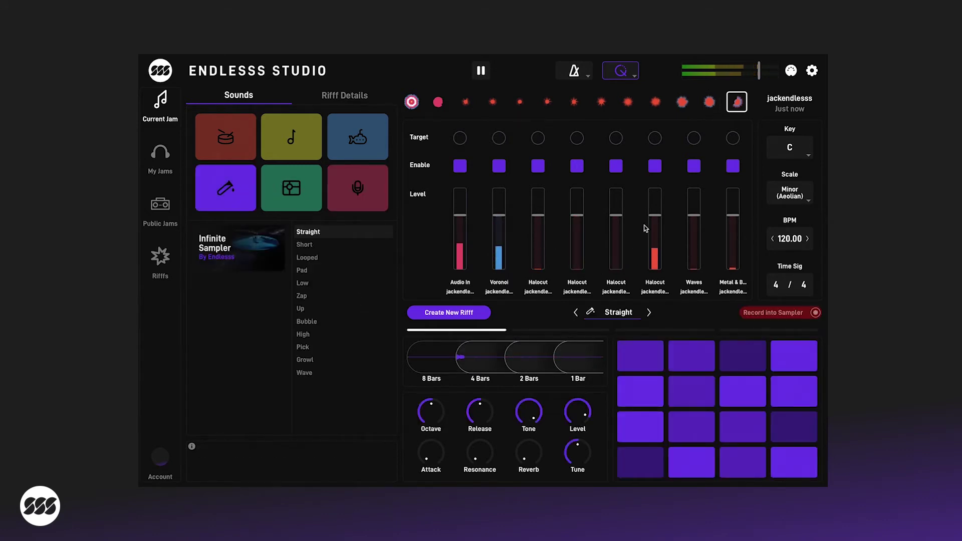
- Record the targeted Audio In layer into the sampler, mute the original, and select the Short preset
{"action": "left_click", "coordinate": [460, 138]}
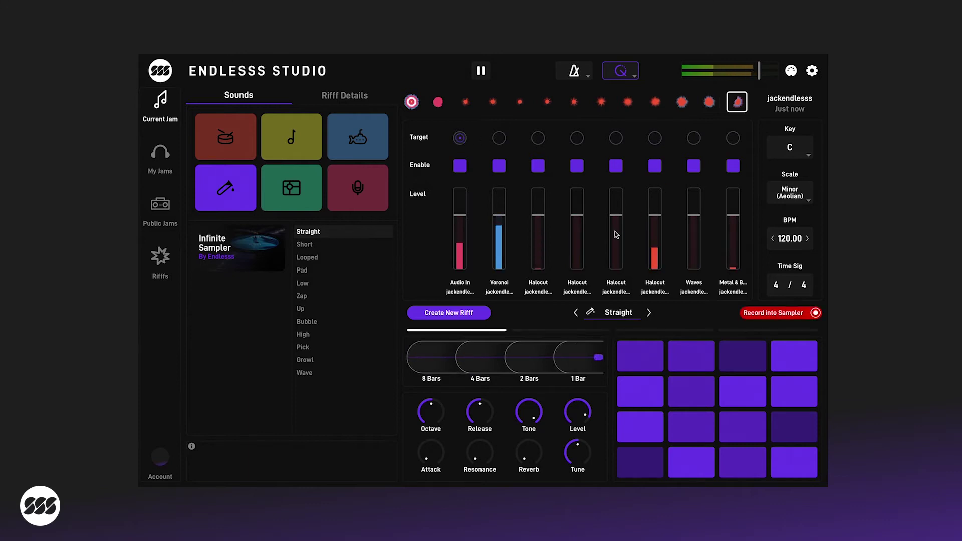
{"action": "left_click", "coordinate": [756, 313]}
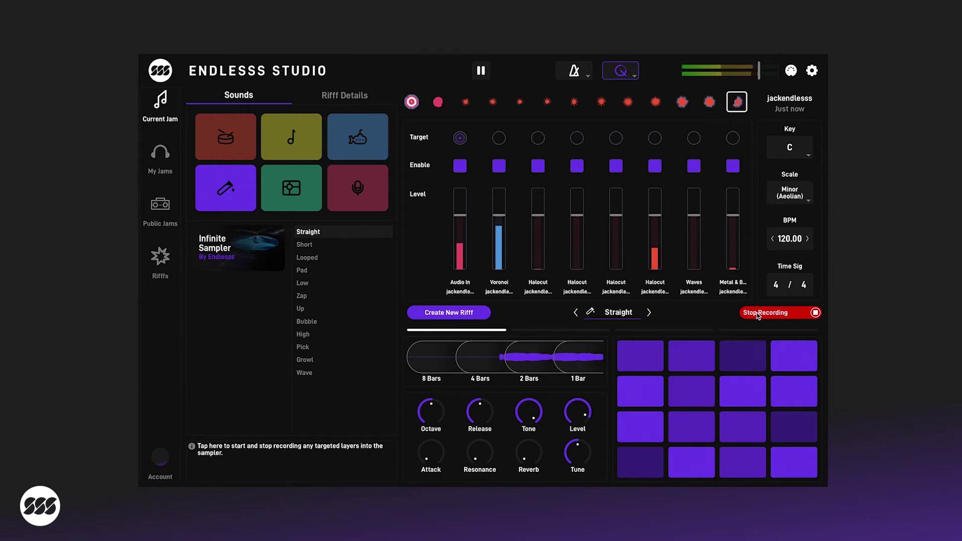
{"action": "left_click", "coordinate": [758, 316]}
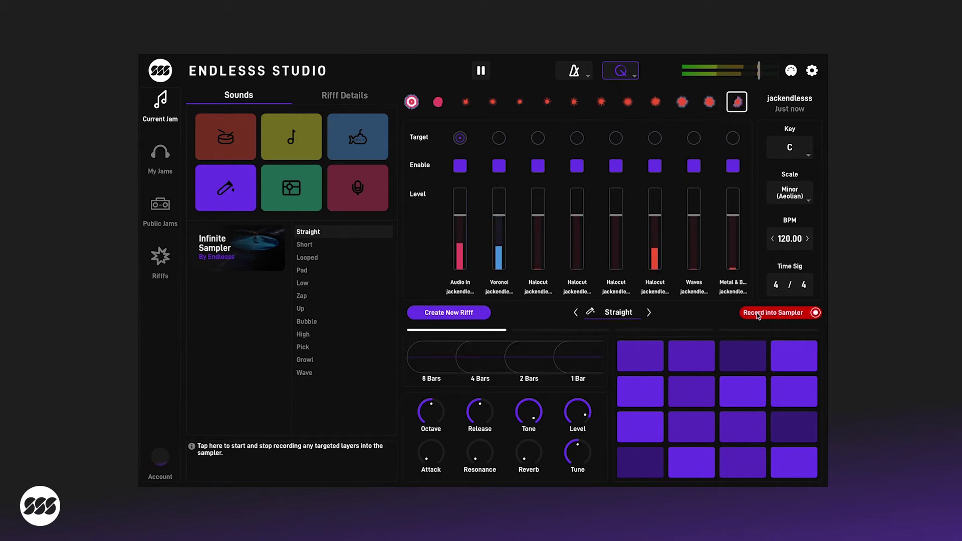
{"action": "left_click", "coordinate": [460, 167]}
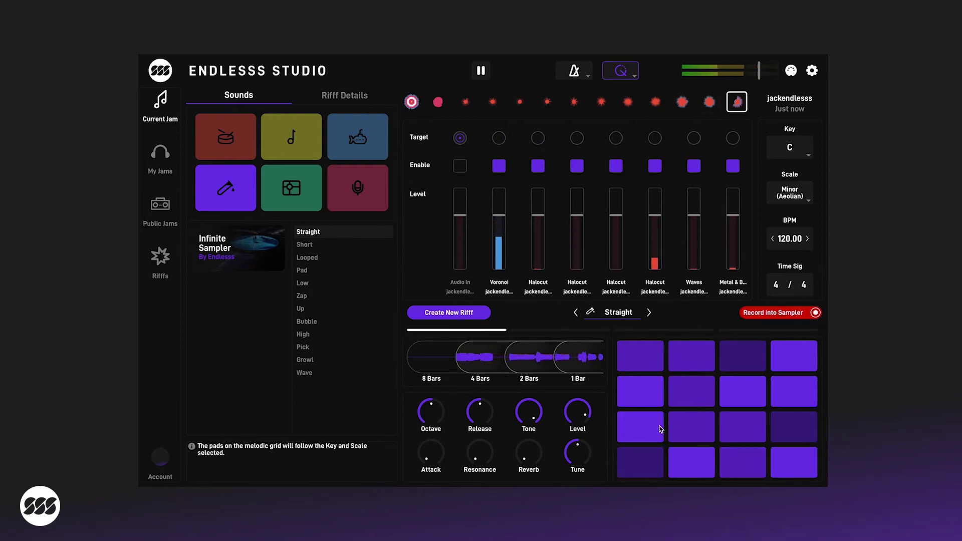
{"action": "left_click", "coordinate": [650, 313]}
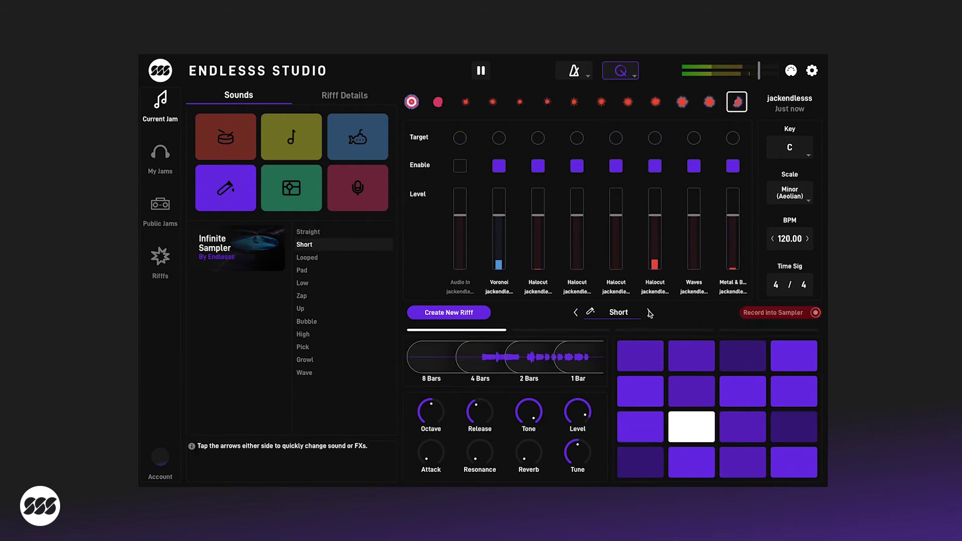
- Switch to the Pad preset, turn the vocal's Tone down, then advance to Zap
{"action": "left_click", "coordinate": [649, 313]}
{"action": "left_click", "coordinate": [650, 313]}
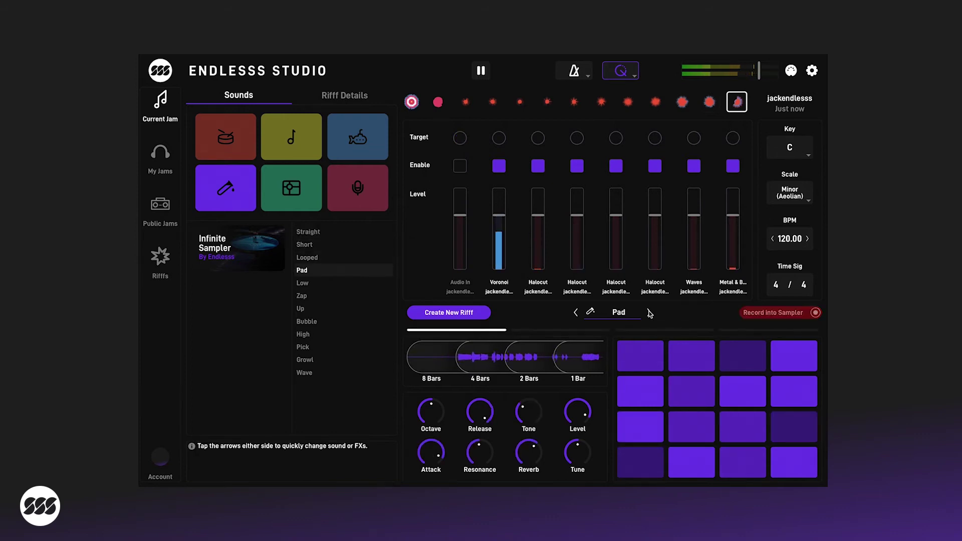
{"action": "left_click_drag", "start_coordinate": [529, 411], "coordinate": [533, 419]}
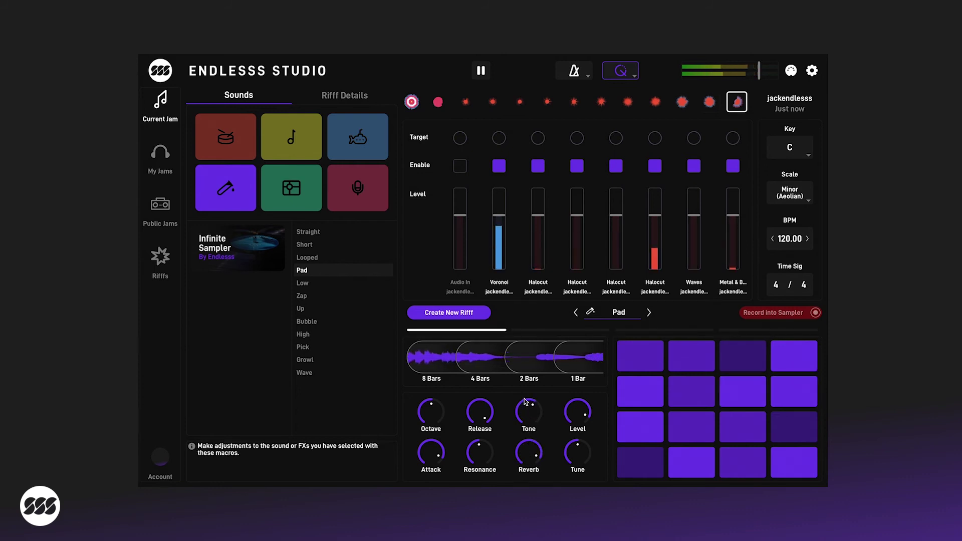
{"action": "left_click", "coordinate": [319, 284]}
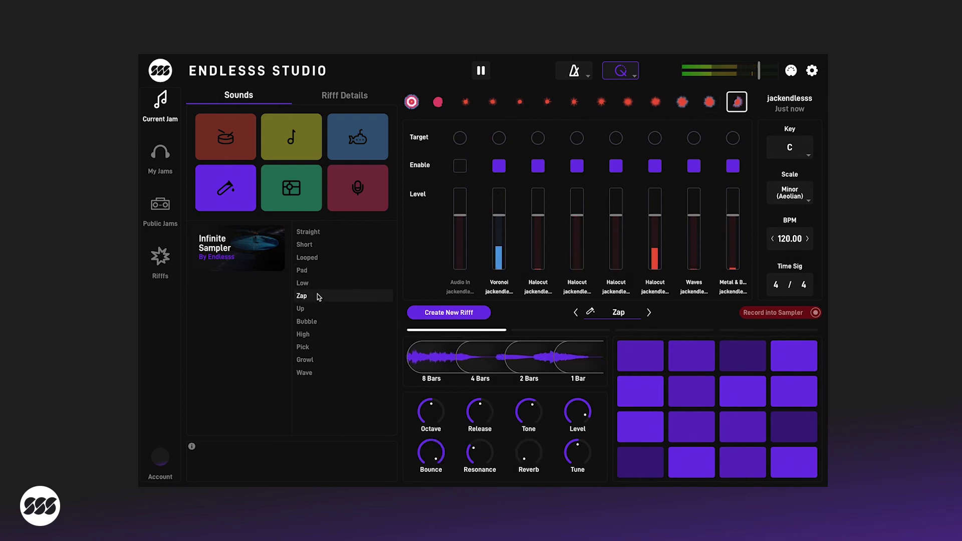
- Step the sampler preset forward from Zap to Bubble
{"action": "left_click", "coordinate": [314, 309]}
{"action": "left_click", "coordinate": [313, 322]}
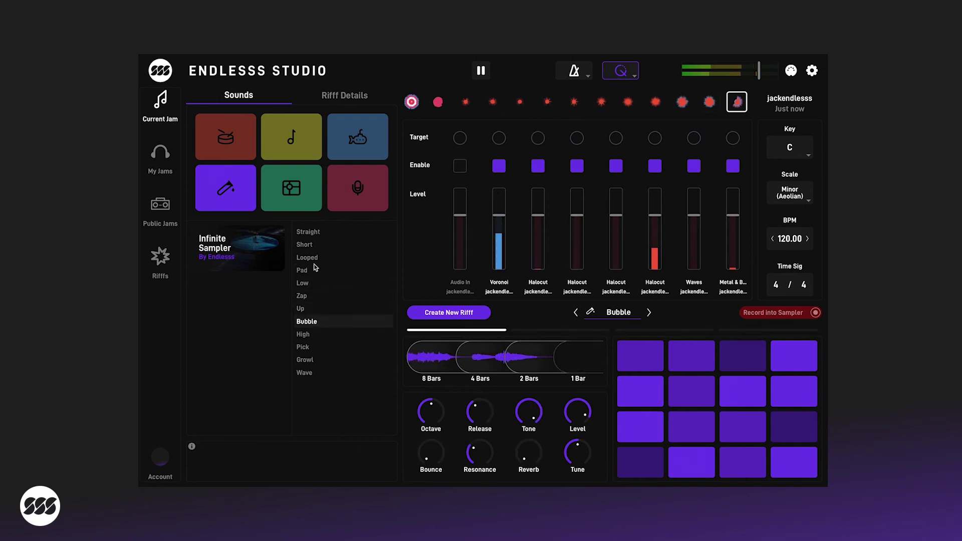